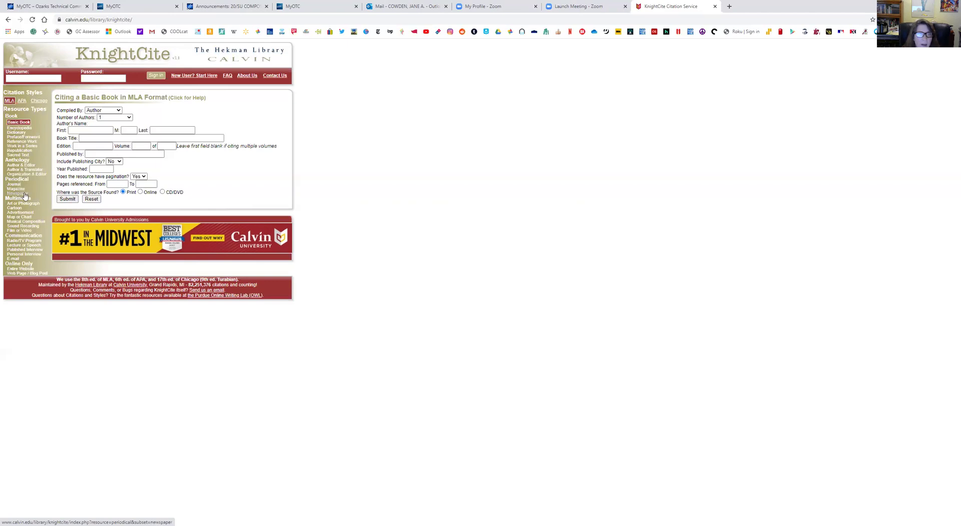
Open the newspaper citation form and mark the source as found online.
click(24, 194)
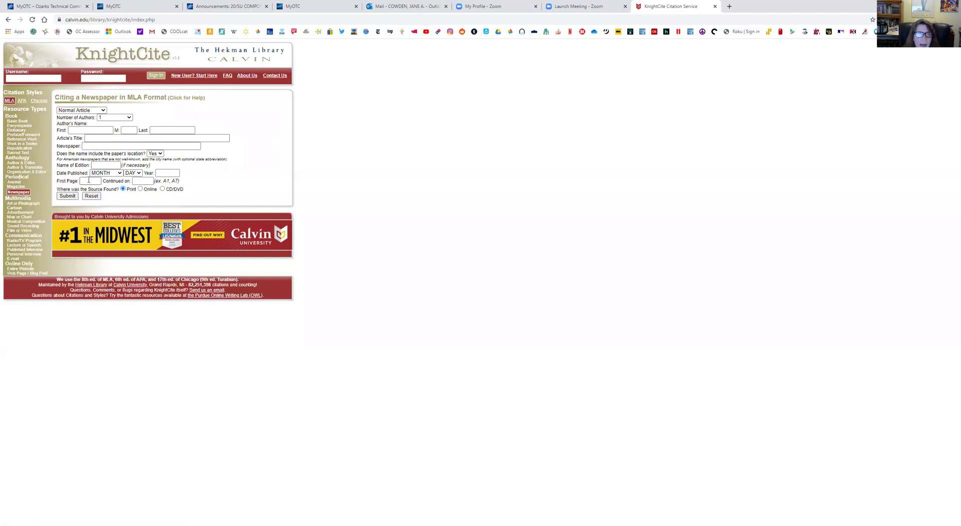
click(141, 189)
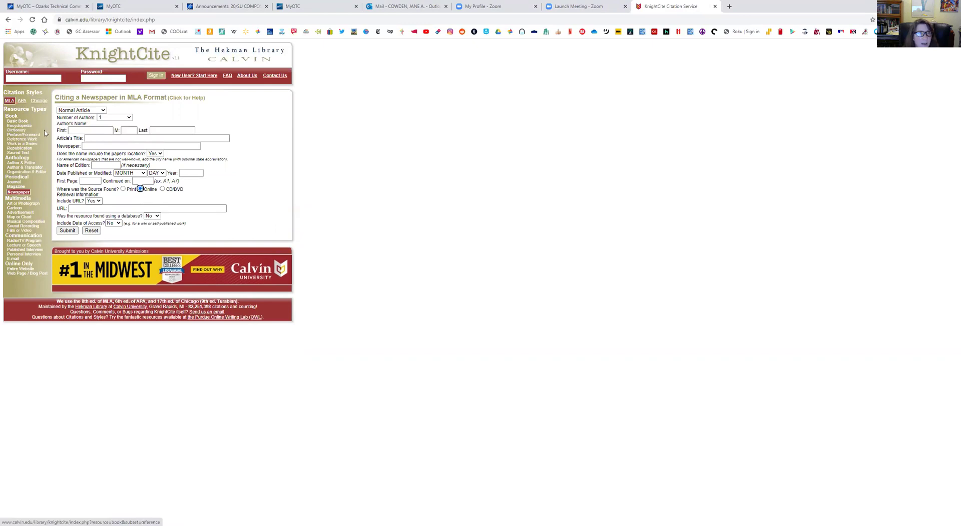
Open the anthology Author & Editor citation form and enter the author's first name, middle initial and last name.
click(28, 164)
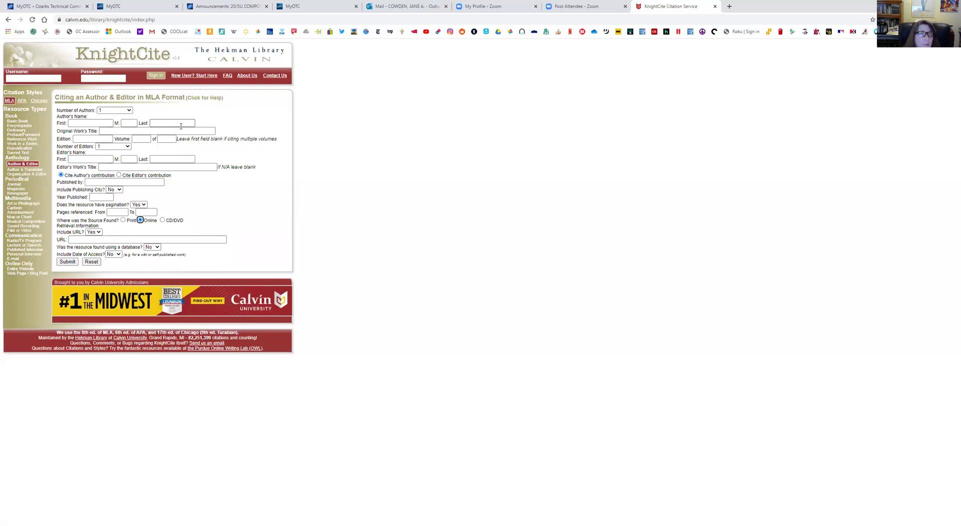
click(93, 122)
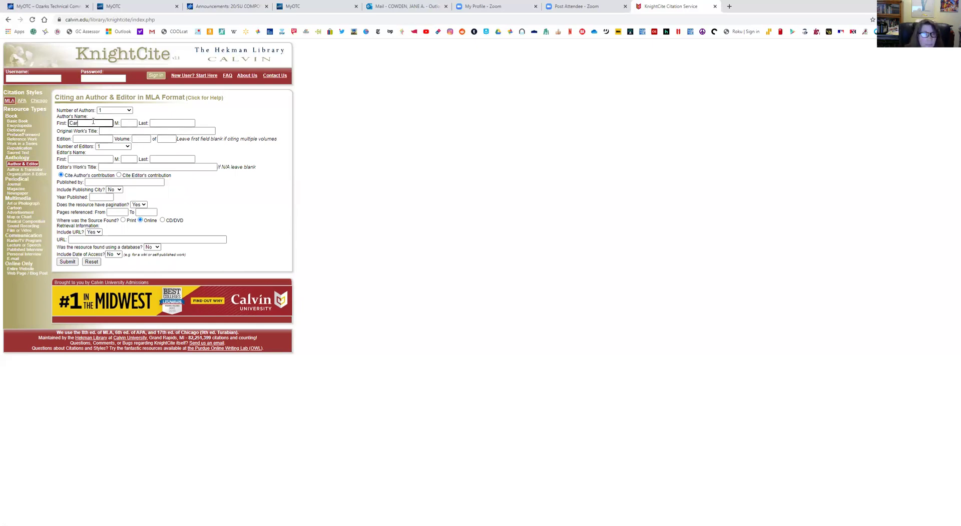
click(134, 121)
text(S)
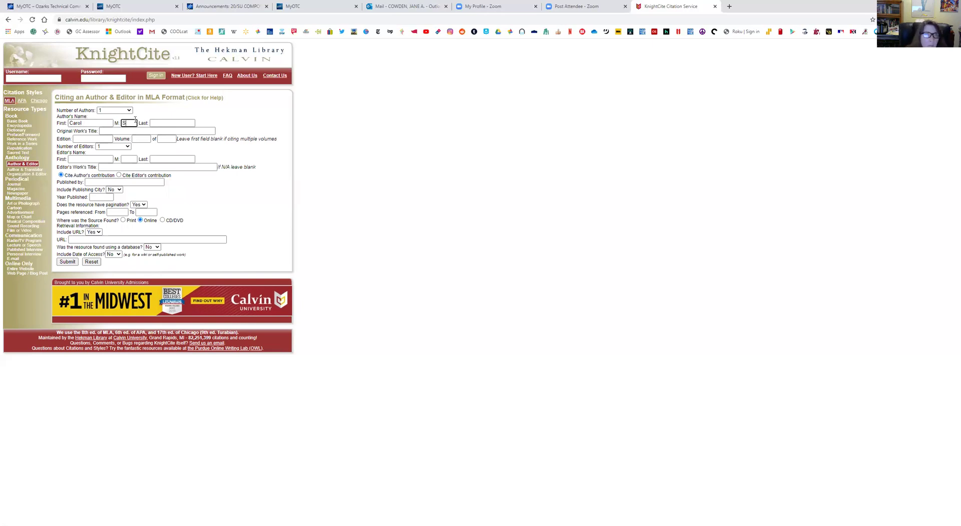
click(172, 122)
text(Dweck)
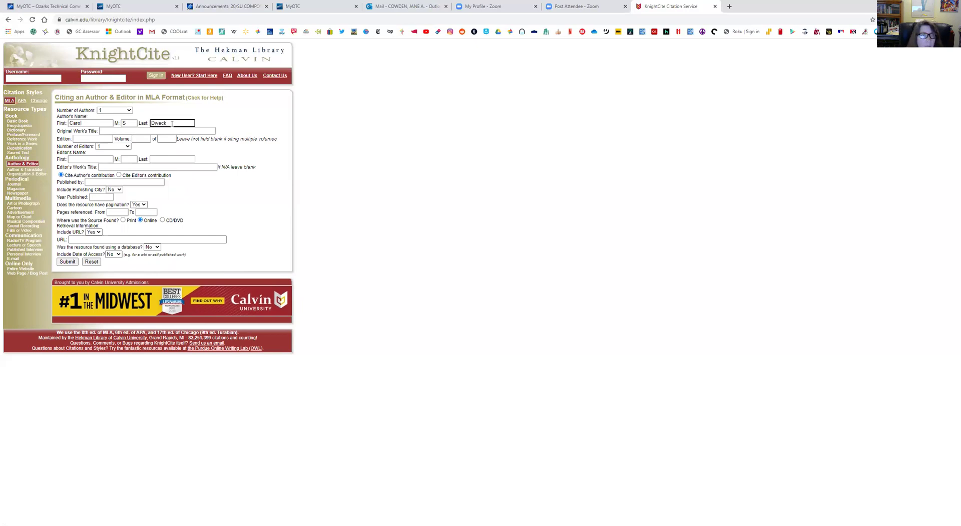
Enter "Brainology: Transforming Students' Motivation to Learn" as the original work's title.
click(109, 130)
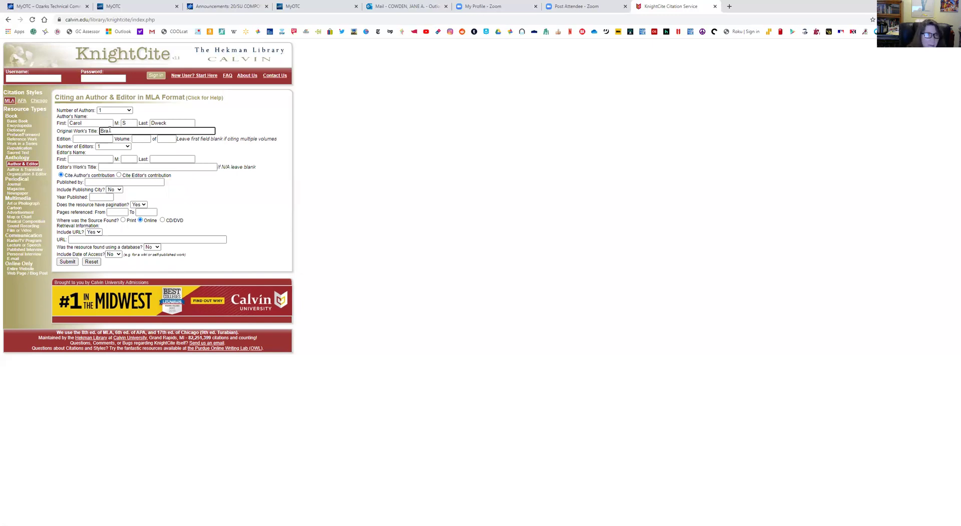
text(Brainology)
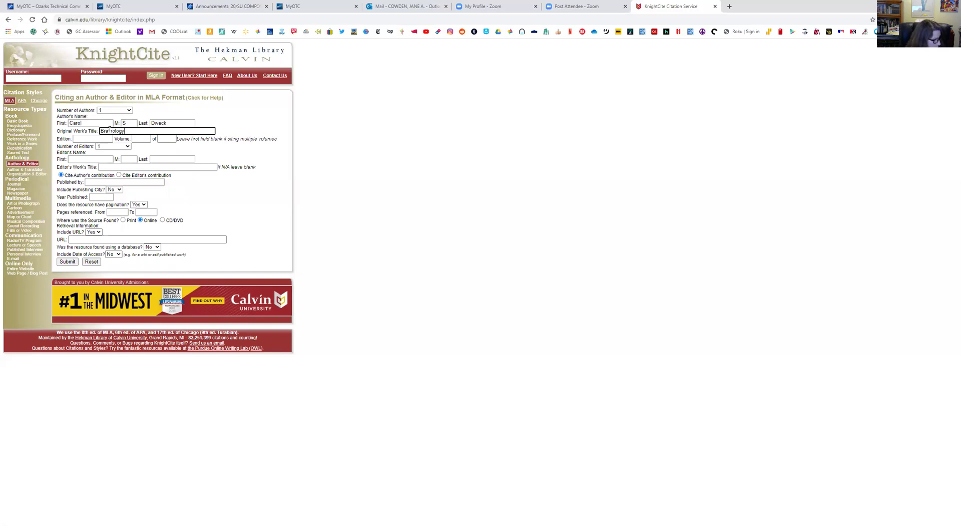
text(: Transforming STude)
key(BackSpace)
key(BackSpace)
key(BackSpace)
text(udents)
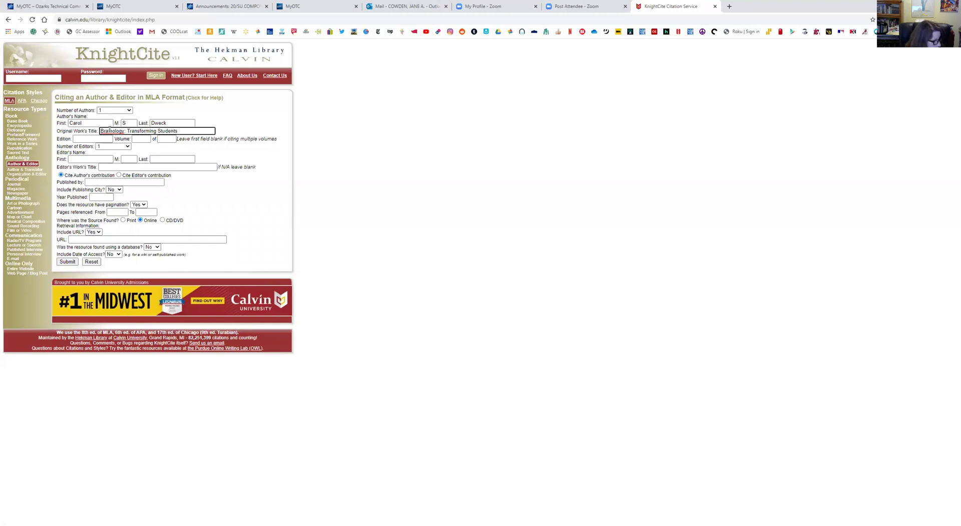
text(' Moti )
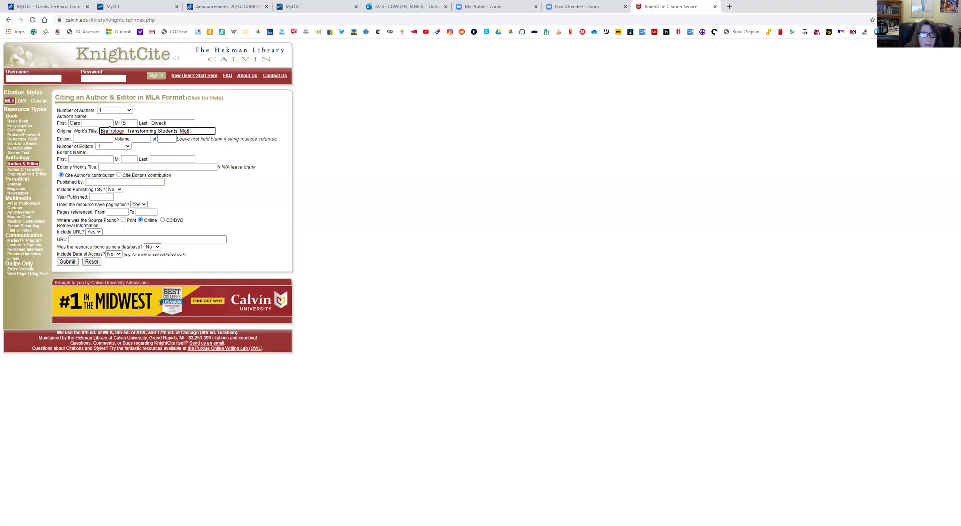
text(ation to Learn)
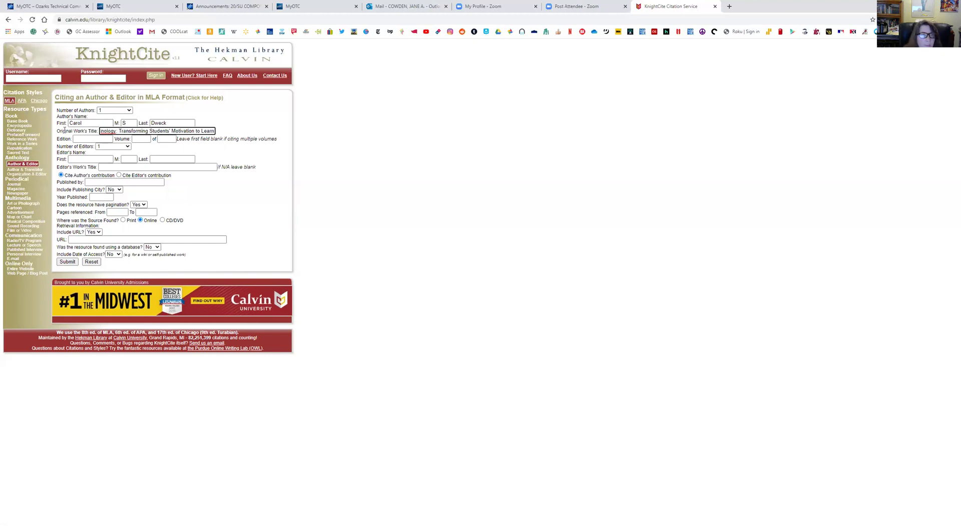
Enter the editor's first and last name, and "Writing to Read, Reading to Write" as the editor's work title.
click(100, 158)
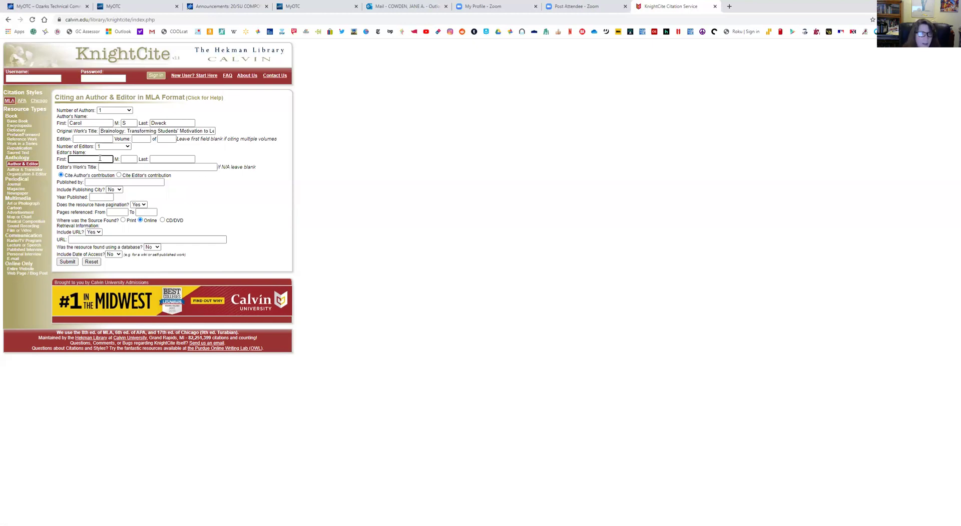
text(Alison)
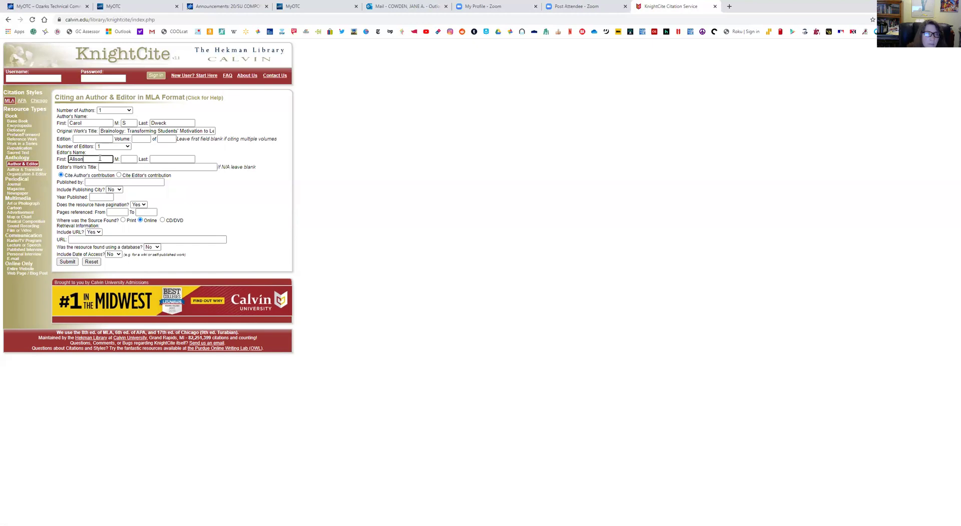
click(150, 158)
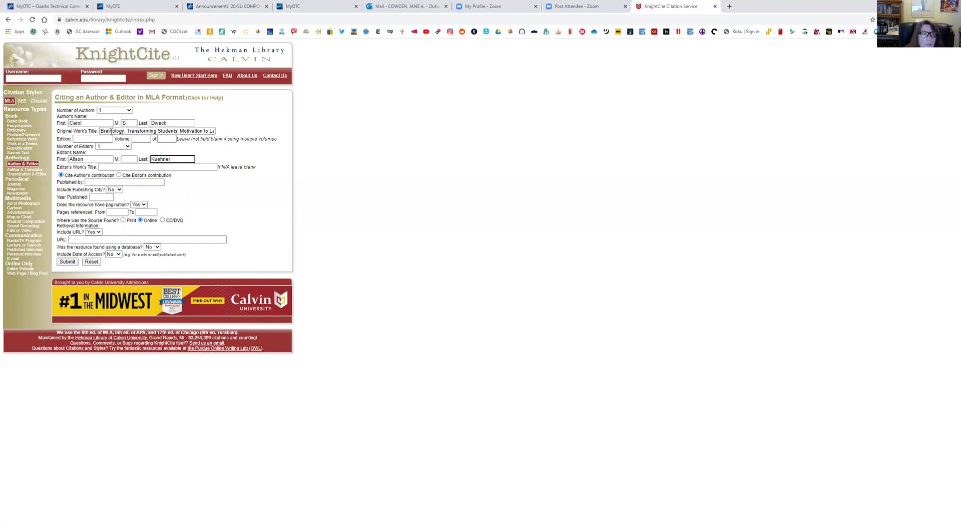
click(118, 167)
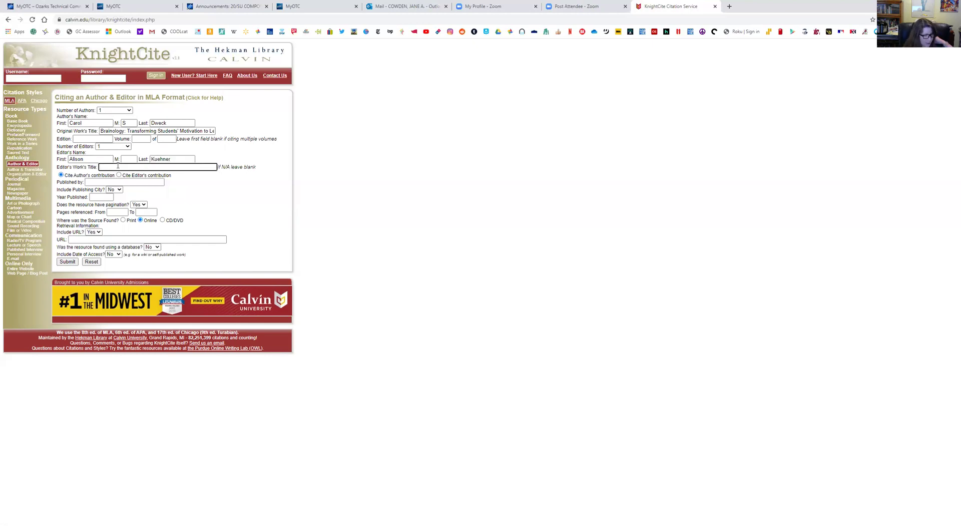
text(Writing to REa)
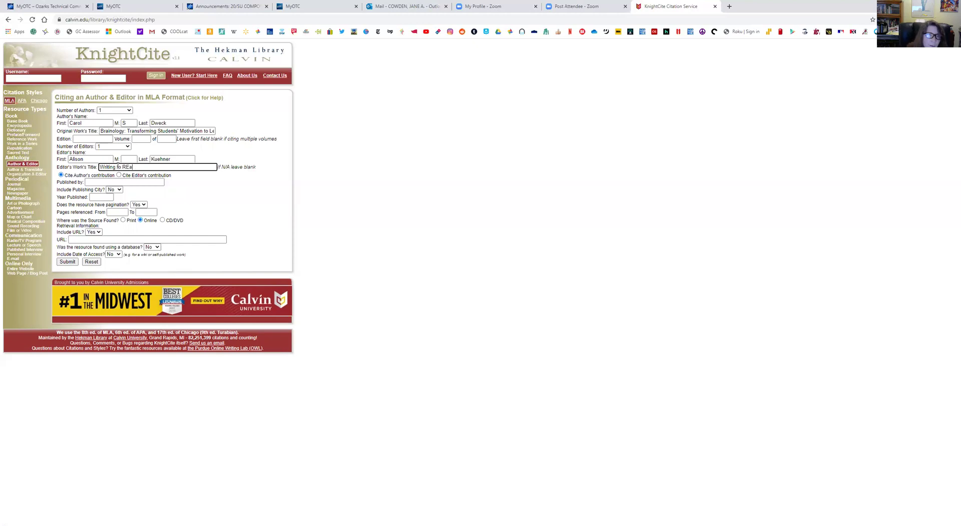
text(d, Reading to WR)
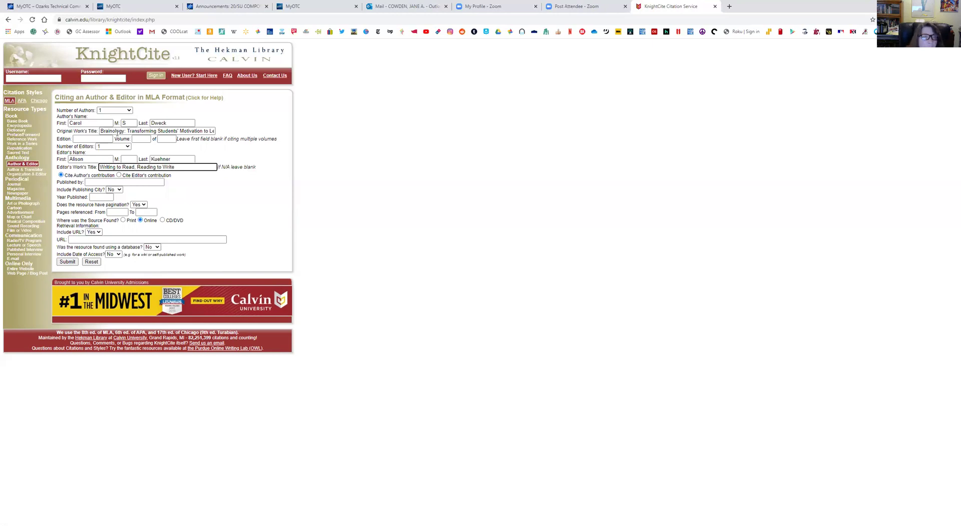
Enter McGraw-Hill as the publisher and include New York as the publishing city.
click(105, 182)
text(McGraw-Hill)
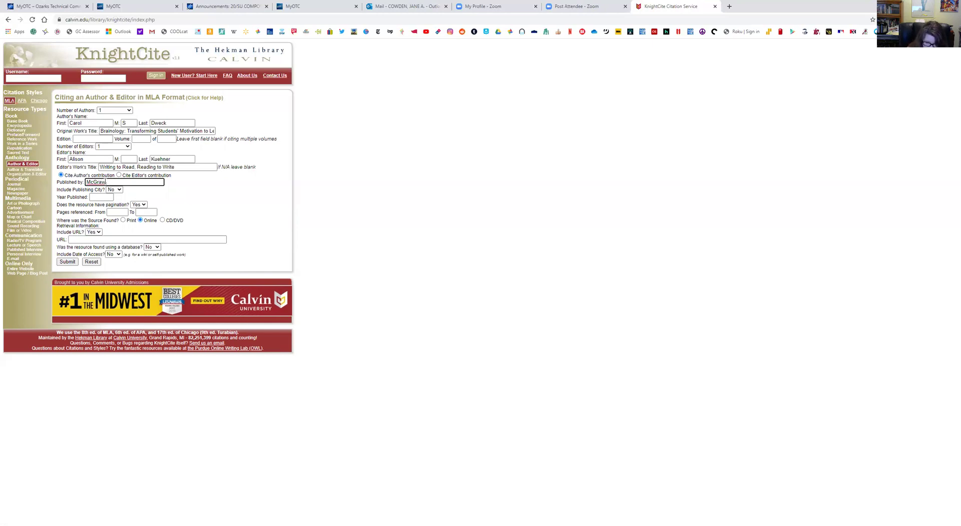
click(118, 190)
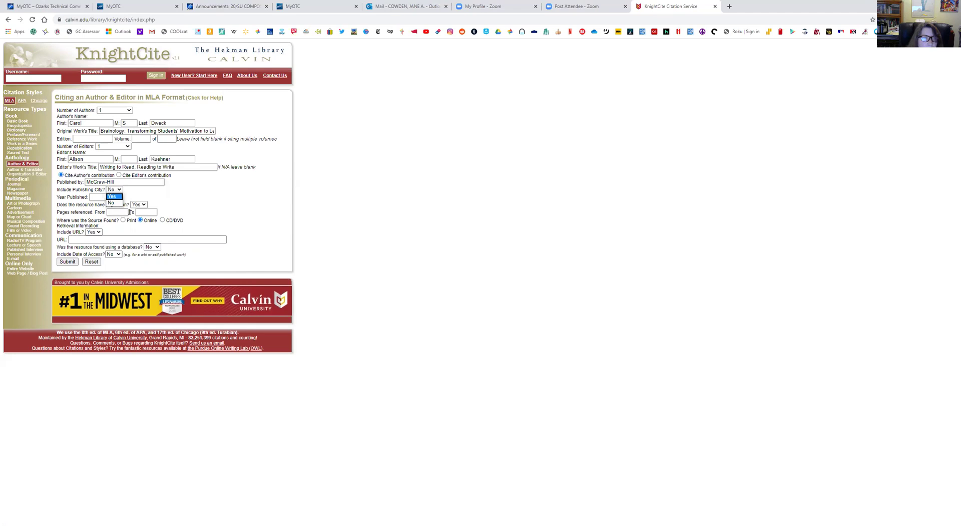
click(99, 197)
click(119, 190)
click(114, 196)
click(94, 197)
text(New York)
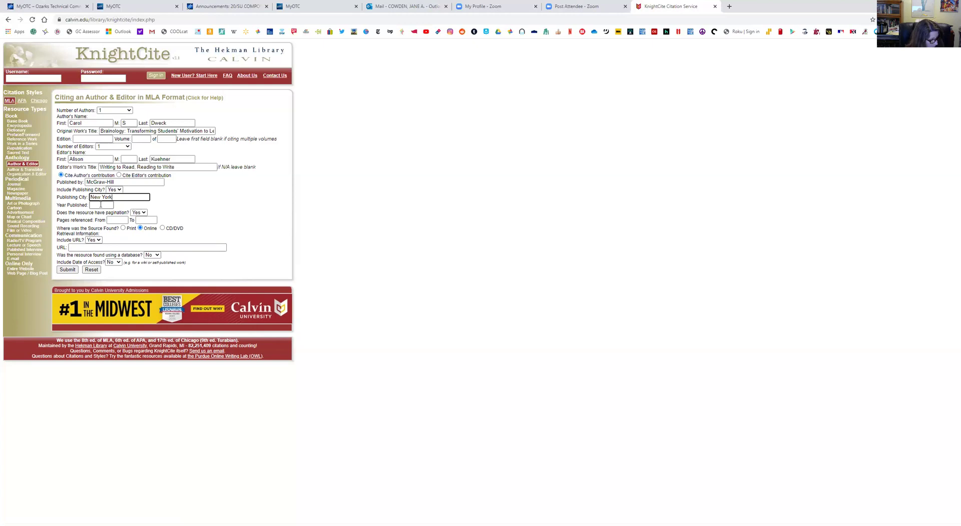
Set the year published to 2020 and the referenced pages to 12 through 18.
click(100, 204)
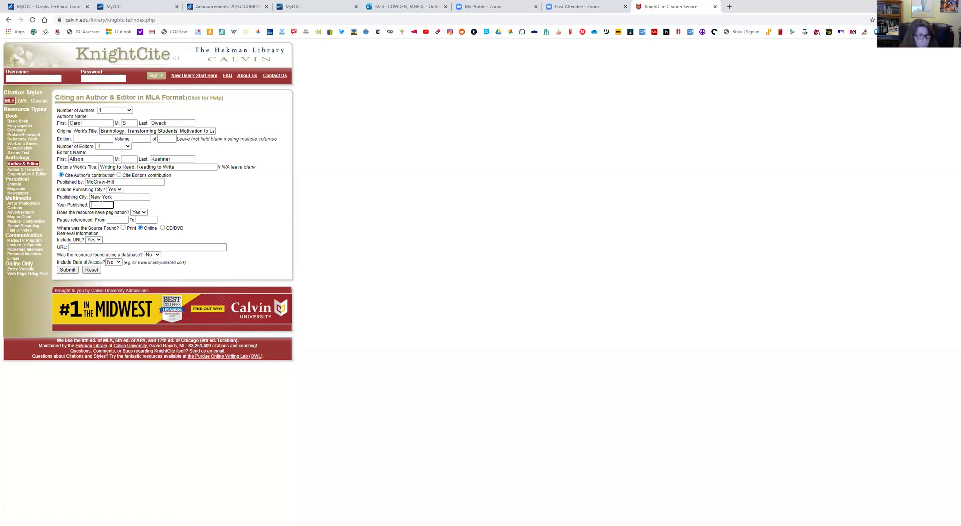
text(2020)
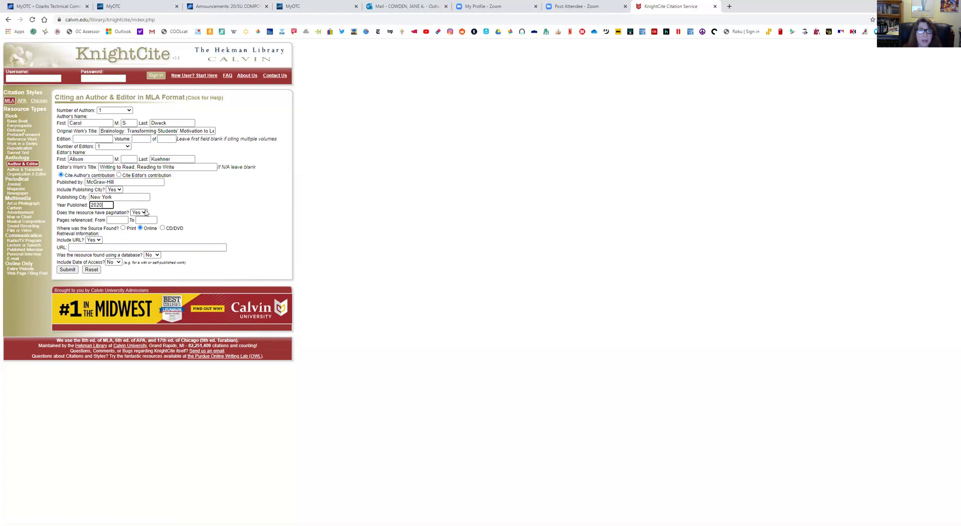
click(119, 220)
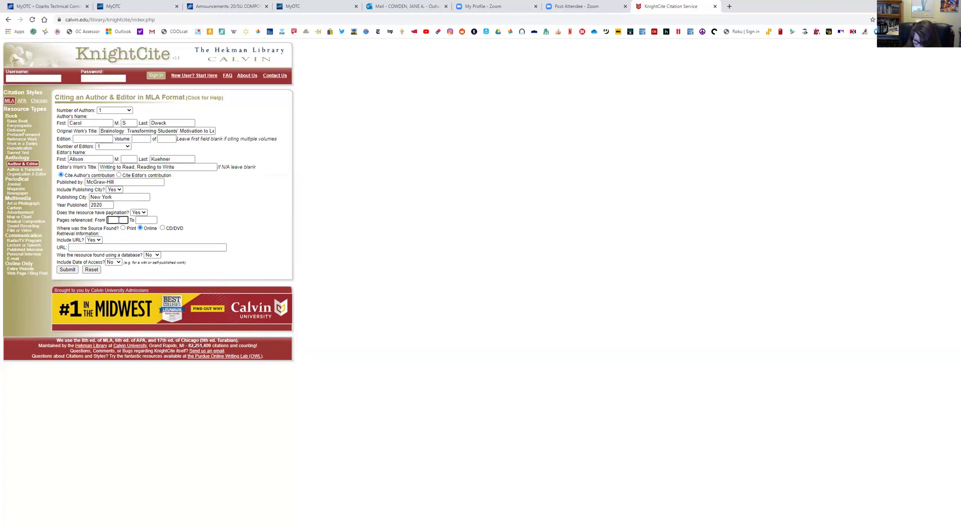
text(12)
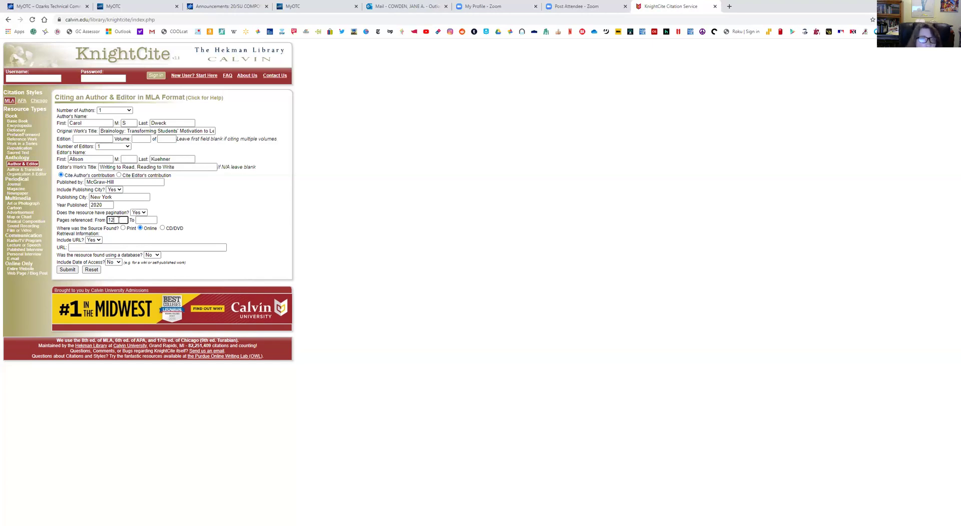
click(145, 219)
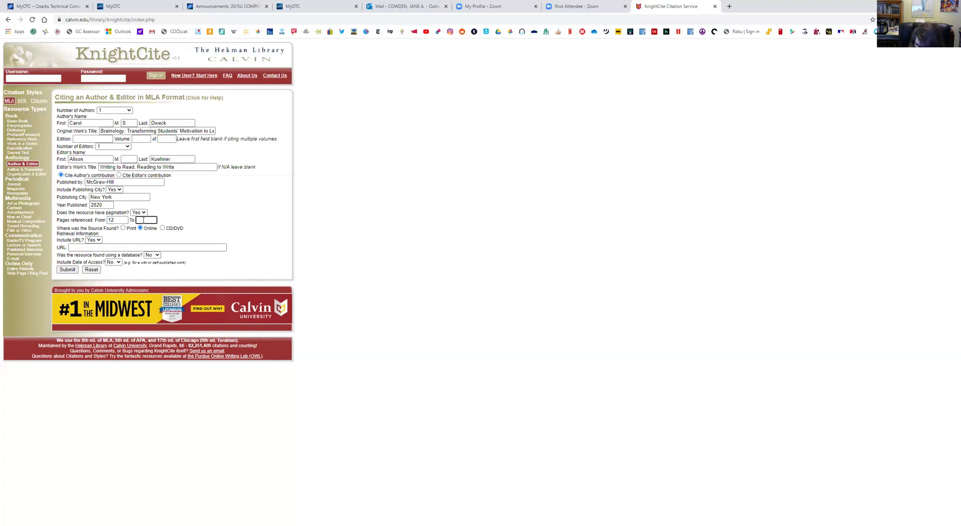
text(18)
Mark the source as found in print and generate the MLA works cited entry.
click(123, 228)
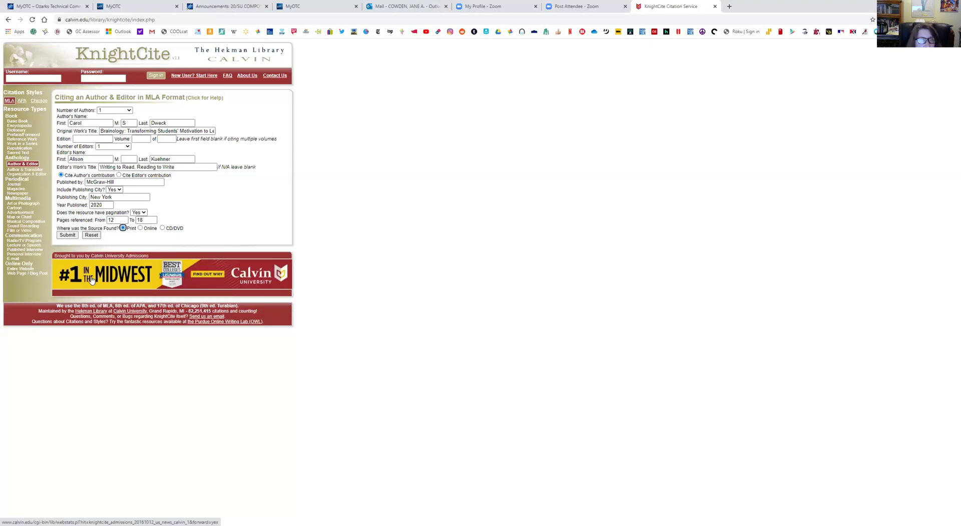
click(68, 235)
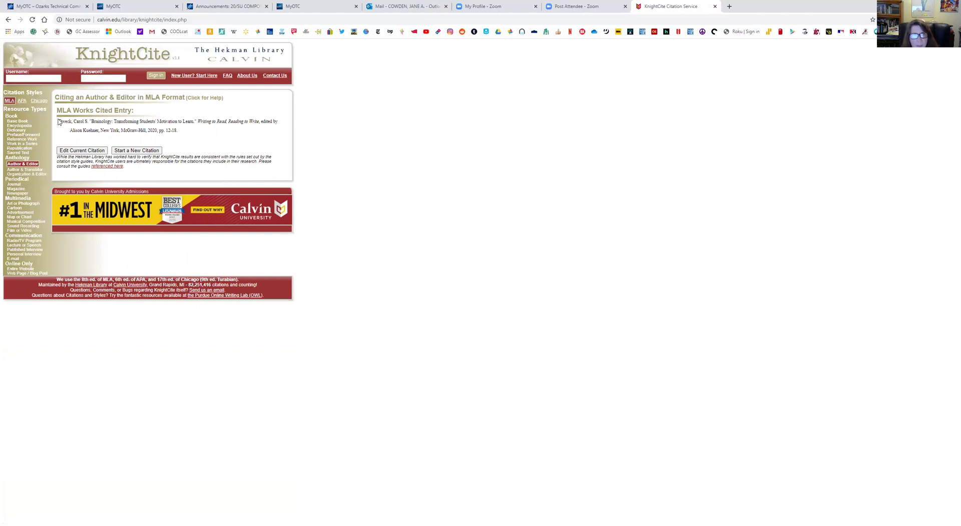
Copy the full text of the generated MLA works cited entry.
drag(59, 121, 279, 131)
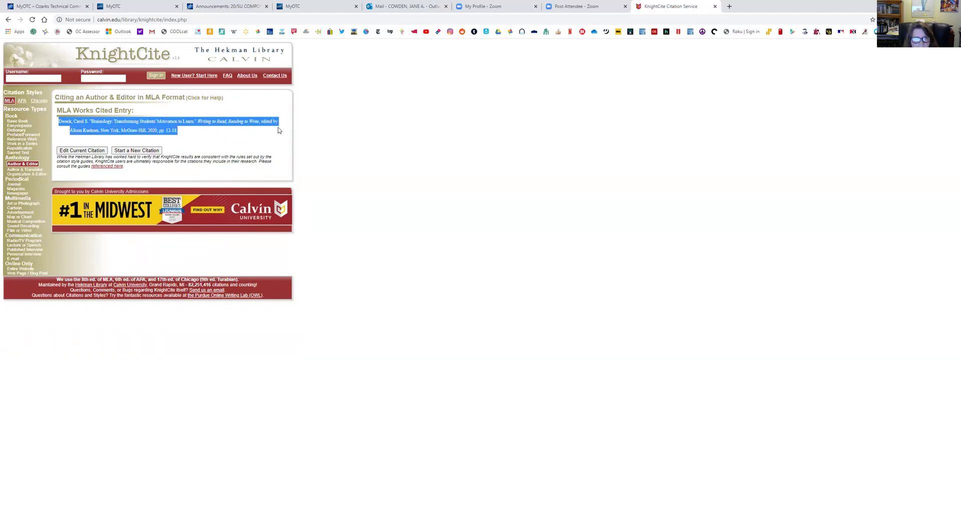
right_click(248, 125)
click(272, 131)
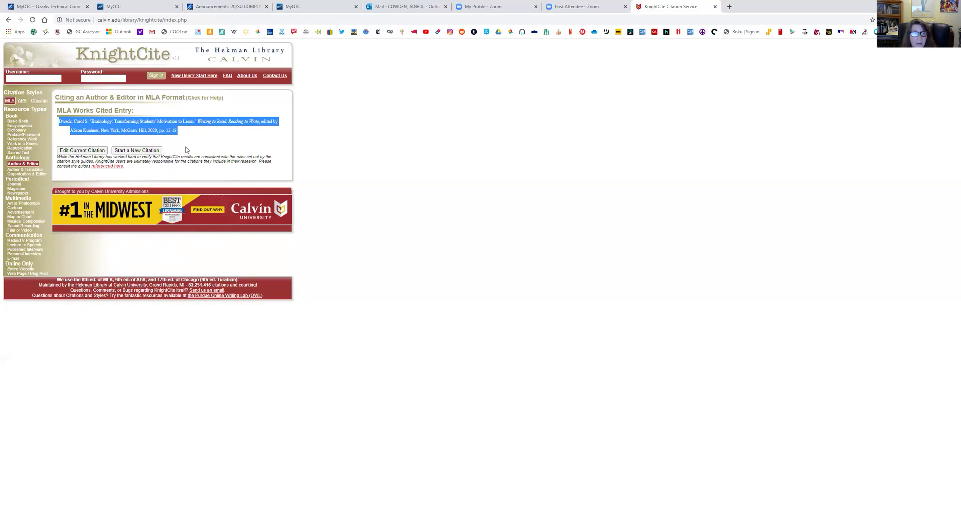
Start a new citation and open the Basic Book form.
click(141, 150)
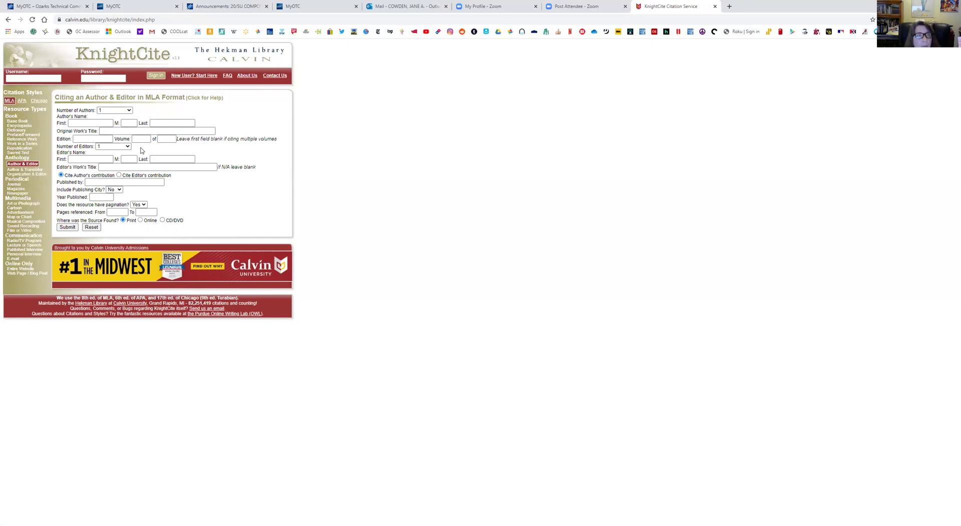
click(23, 122)
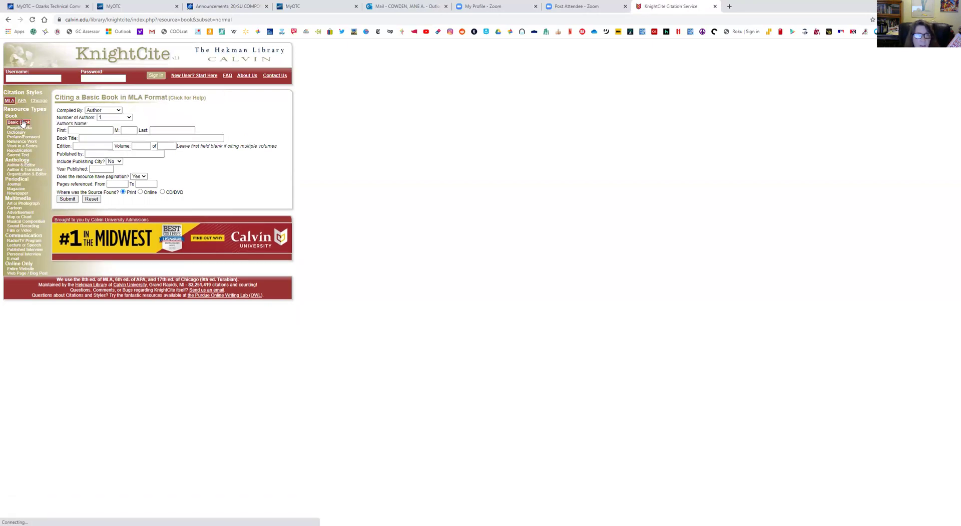